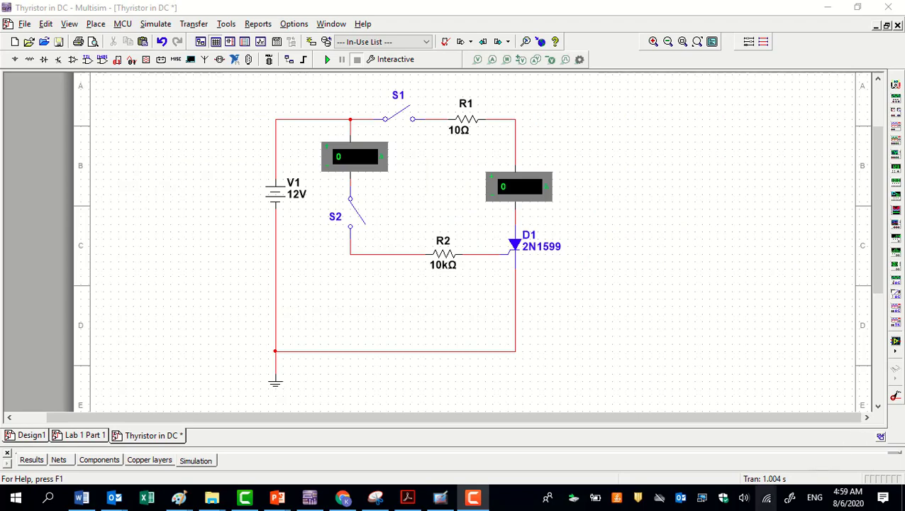
Step: Circle S1 and S2, cross out and underline the thyristor-branch wires, then clear the ink
mouse_move(378, 94)
mouse_down()
mouse_move(366, 131)
mouse_move(371, 97)
mouse_up()
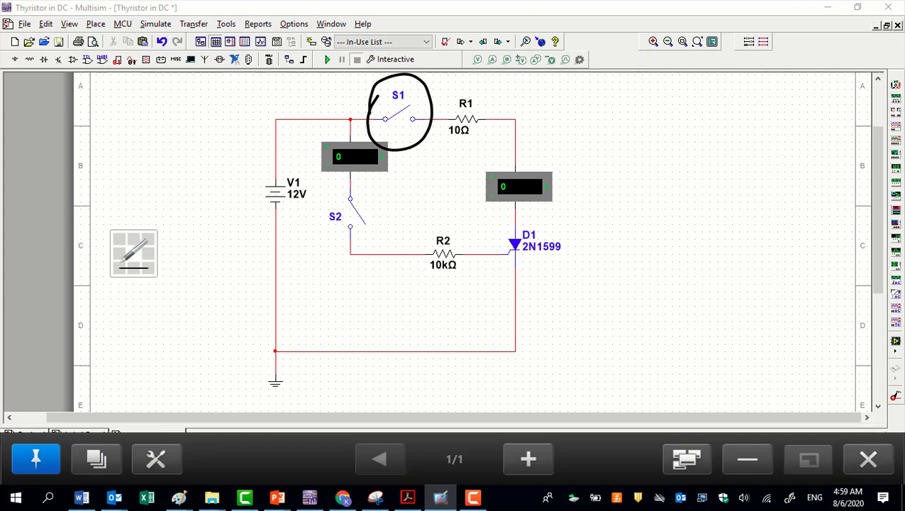
mouse_move(375, 183)
mouse_down()
mouse_move(332, 252)
mouse_move(365, 181)
mouse_move(350, 183)
mouse_up()
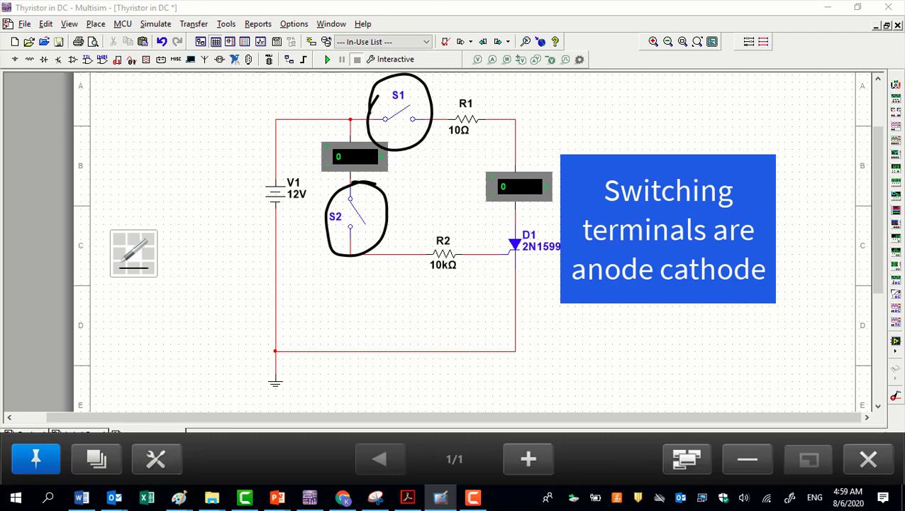
drag(500, 139, 528, 152)
drag(526, 137, 502, 154)
drag(502, 301, 542, 326)
drag(531, 302, 494, 333)
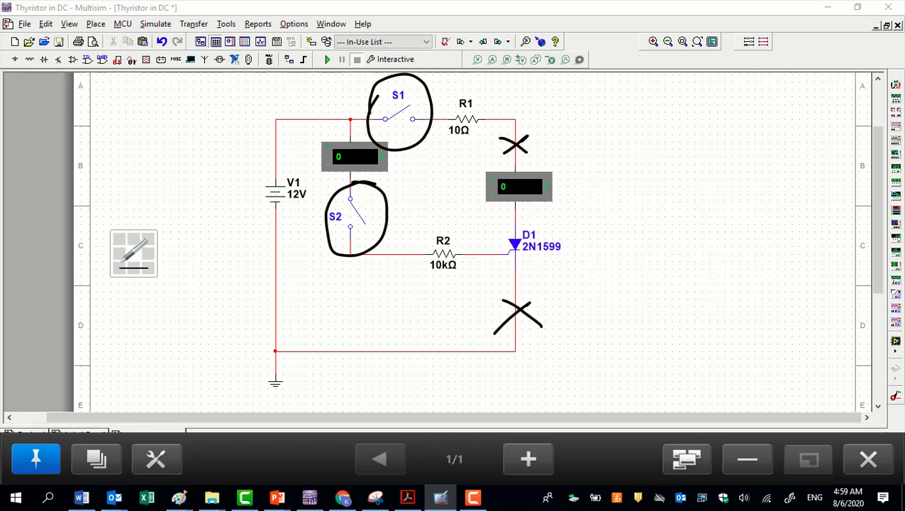
drag(462, 214, 564, 216)
key(Escape)
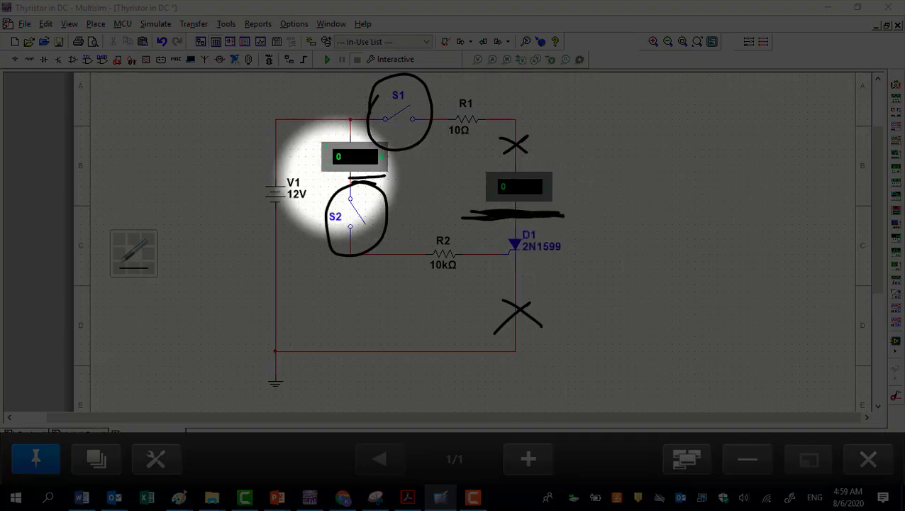
drag(315, 178, 411, 182)
key(Escape)
key(Escape)
Step: Close switch S1 and run the simulation with F5
click(407, 122)
click(408, 122)
key(F5)
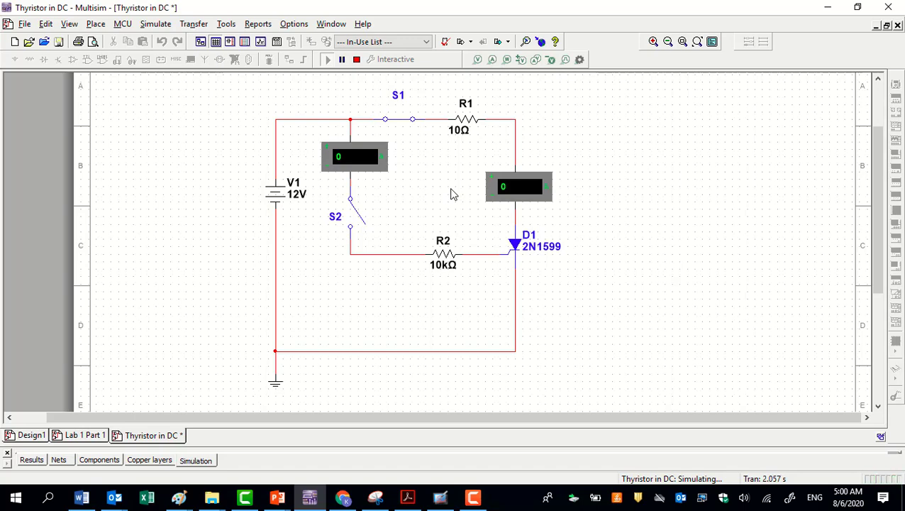
Step: Close switch S2 with its B key to apply gate current to the thyristor
key(b)
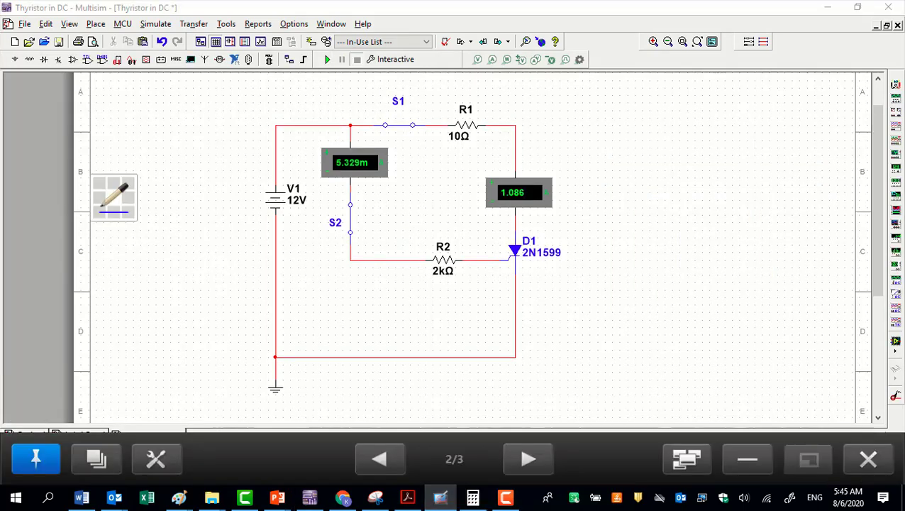
Step: Trace the gate-current loop in blue and write Ig = (Vs − Vgk) / Rg beside the circuit
mouse_move(292, 149)
mouse_down()
mouse_move(338, 142)
mouse_move(383, 271)
mouse_move(491, 344)
mouse_move(296, 242)
mouse_move(291, 149)
mouse_up()
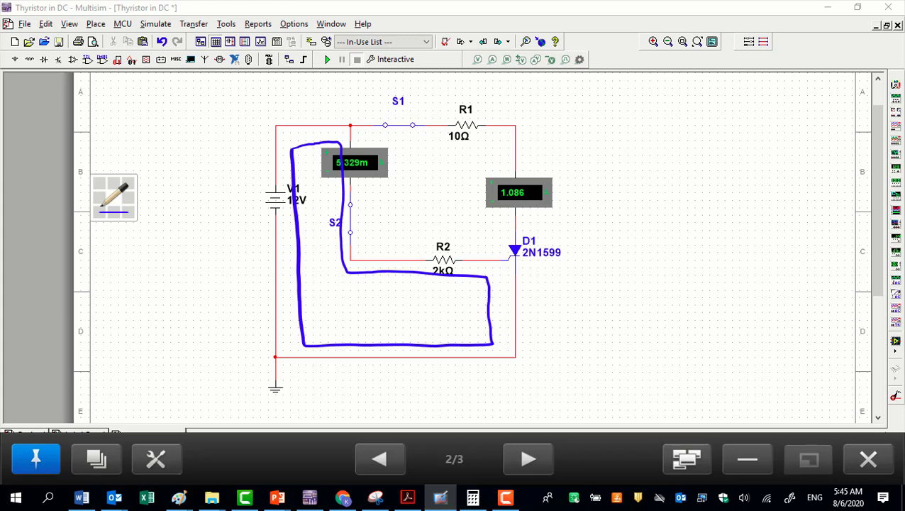
drag(598, 118, 600, 146)
drag(586, 118, 609, 117)
mouse_move(590, 146)
mouse_down()
mouse_move(607, 145)
mouse_move(609, 163)
mouse_up()
drag(633, 130, 650, 129)
drag(633, 139, 651, 138)
mouse_move(668, 112)
mouse_down()
mouse_move(692, 111)
mouse_move(687, 144)
mouse_move(731, 127)
mouse_up()
mouse_move(742, 114)
mouse_down()
mouse_move(755, 138)
mouse_move(765, 112)
mouse_move(765, 159)
mouse_move(780, 157)
mouse_up()
drag(795, 145, 796, 158)
click(790, 166)
drag(679, 168, 792, 166)
drag(718, 178, 721, 203)
drag(720, 181, 738, 203)
drag(754, 188, 741, 207)
drag(652, 261, 671, 269)
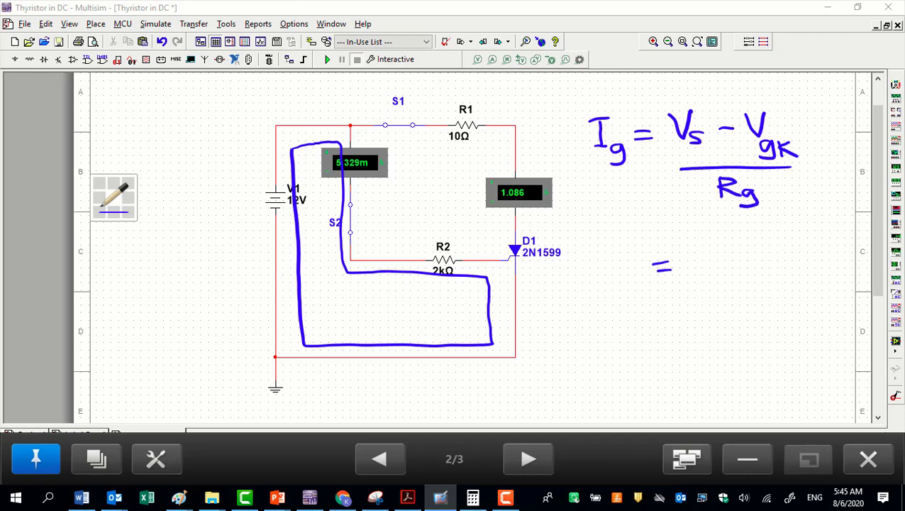
Step: Mark the 0.7V gate-cathode drop at D1 and write Ig = (12 − 0.7) / 2K
drag(480, 258, 488, 266)
mouse_move(488, 258)
mouse_down()
mouse_move(480, 266)
mouse_move(522, 296)
mouse_up()
mouse_move(521, 284)
mouse_down()
mouse_move(510, 295)
mouse_move(534, 277)
mouse_up()
mouse_move(548, 279)
mouse_down()
mouse_move(562, 278)
mouse_move(555, 295)
mouse_up()
drag(566, 279, 579, 276)
mouse_move(615, 248)
mouse_down()
mouse_move(617, 277)
mouse_move(625, 245)
mouse_up()
drag(607, 278, 627, 274)
drag(638, 273, 622, 295)
drag(694, 248, 694, 270)
drag(704, 253, 725, 269)
drag(734, 264, 761, 251)
drag(780, 251, 787, 273)
drag(719, 283, 805, 280)
drag(738, 294, 771, 315)
Step: Finish the gate-current working as Ig = 11.3 / 2K = 5.5 mA
drag(619, 339, 646, 336)
drag(631, 343, 635, 368)
drag(659, 363, 642, 384)
mouse_move(667, 362)
mouse_down()
mouse_move(683, 360)
mouse_move(690, 371)
mouse_up()
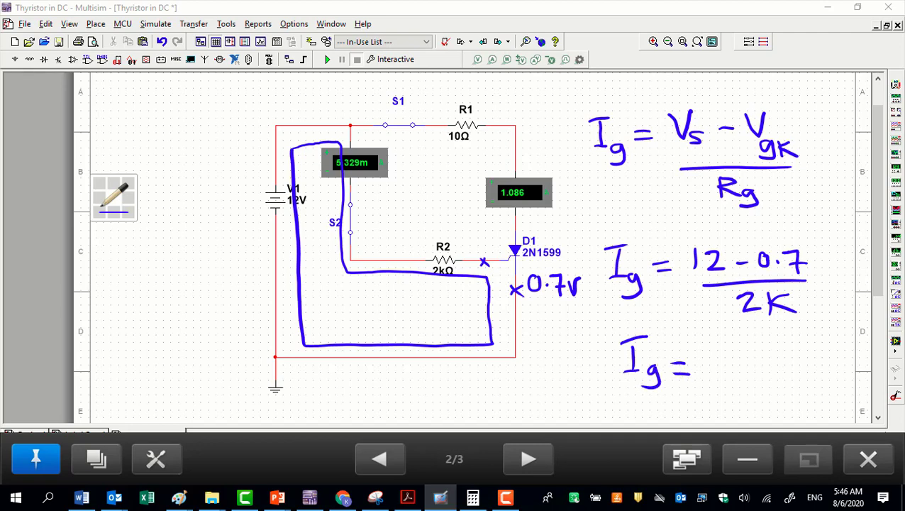
drag(712, 340, 713, 362)
mouse_move(725, 340)
mouse_down()
mouse_move(726, 362)
mouse_move(744, 363)
mouse_up()
drag(713, 373, 755, 370)
mouse_move(716, 381)
mouse_down()
mouse_move(735, 397)
mouse_move(758, 399)
mouse_up()
mouse_move(772, 363)
mouse_down()
mouse_move(787, 361)
mouse_move(806, 378)
mouse_up()
click(822, 375)
drag(843, 349, 827, 376)
drag(820, 387, 867, 408)
drag(852, 394, 863, 394)
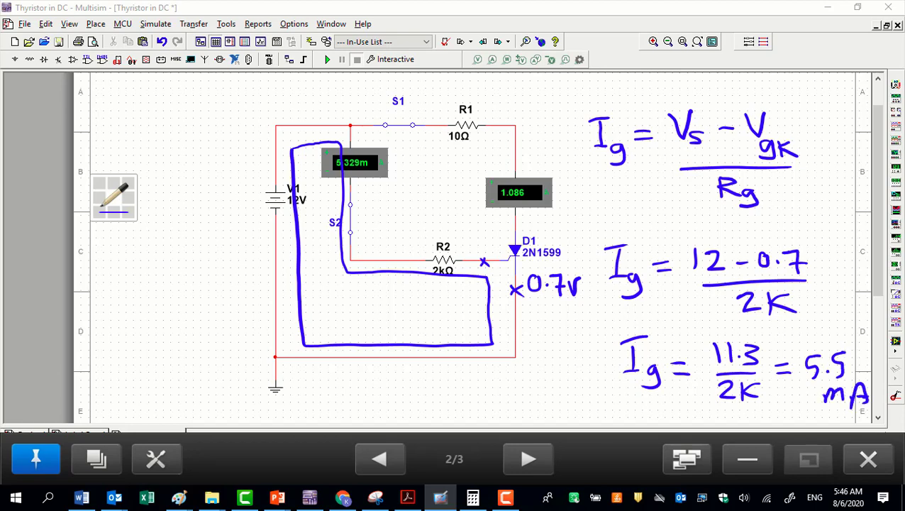
Step: Start a fresh annotation page, switch the pen to magenta, and outline the anode-current loop
click(122, 197)
click(179, 127)
click(512, 313)
mouse_move(299, 140)
mouse_down()
mouse_move(384, 139)
mouse_move(497, 341)
mouse_move(307, 169)
mouse_move(301, 141)
mouse_up()
drag(608, 106, 600, 137)
Step: Write the formula I_SCR = (Vs − V_AK) / Rload beside the circuit
mouse_move(590, 106)
mouse_down()
mouse_move(634, 104)
mouse_move(622, 151)
mouse_up()
mouse_move(650, 136)
mouse_down()
mouse_move(651, 152)
mouse_move(675, 154)
mouse_up()
drag(694, 122, 705, 121)
drag(693, 129, 743, 97)
mouse_move(760, 119)
mouse_down()
mouse_move(749, 134)
mouse_move(782, 117)
mouse_up()
drag(788, 99, 809, 100)
mouse_move(800, 146)
mouse_down()
mouse_move(819, 145)
mouse_move(813, 135)
mouse_up()
mouse_move(827, 125)
mouse_down()
mouse_move(826, 143)
mouse_move(843, 143)
mouse_up()
drag(708, 156, 852, 153)
mouse_move(760, 175)
mouse_down()
mouse_move(761, 196)
mouse_move(783, 204)
mouse_up()
mouse_move(788, 197)
mouse_down()
mouse_move(791, 213)
mouse_move(805, 213)
mouse_up()
drag(810, 205, 840, 214)
drag(636, 253, 637, 283)
Step: Start a second I_SCR = line and label the 2V anode-cathode drop at D1
drag(610, 252, 654, 248)
drag(629, 287, 644, 287)
drag(661, 285, 649, 302)
mouse_move(678, 287)
mouse_down()
mouse_move(667, 302)
mouse_move(696, 305)
mouse_up()
mouse_move(523, 285)
mouse_down()
mouse_move(536, 301)
mouse_move(559, 285)
mouse_up()
drag(706, 268, 718, 267)
drag(708, 277, 740, 276)
Step: Complete the anode-current working as (12 − 2) / 10Ω = 1A
drag(752, 255, 773, 277)
drag(783, 269, 813, 276)
drag(736, 289, 824, 288)
drag(759, 306, 760, 325)
mouse_move(773, 306)
mouse_down()
mouse_move(783, 324)
mouse_move(825, 316)
mouse_up()
drag(707, 363, 724, 362)
mouse_move(713, 372)
mouse_down()
mouse_move(757, 379)
mouse_move(787, 345)
mouse_move(803, 383)
mouse_up()
drag(780, 363, 794, 363)
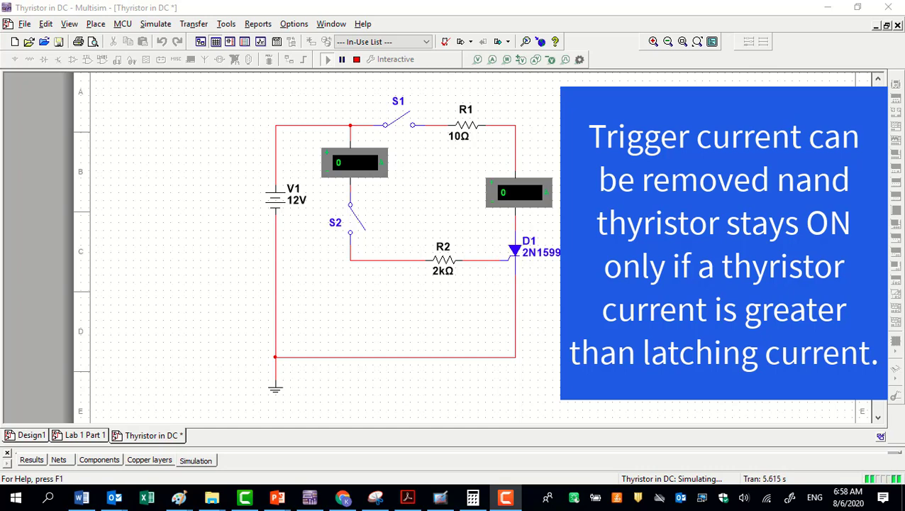
Step: Close S2 and S1 to fire the thyristor, then open S2 to show it stays latched
click(356, 218)
click(404, 126)
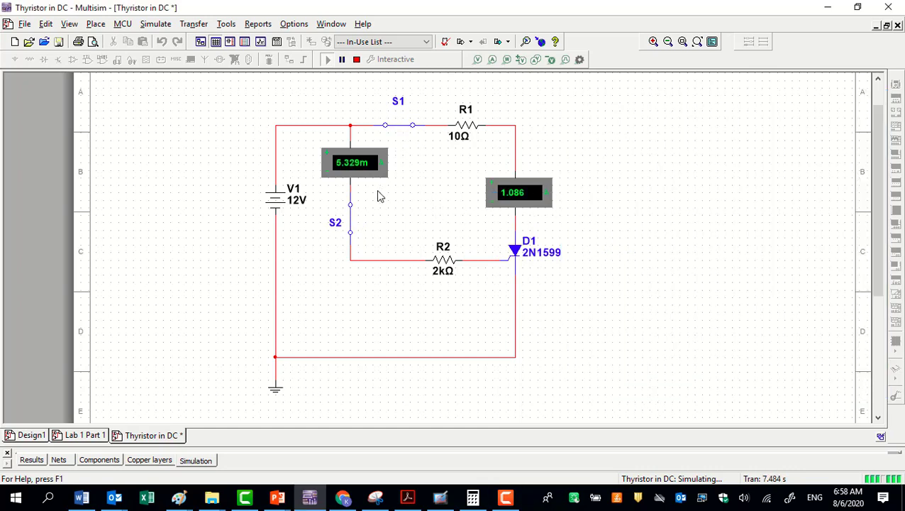
click(353, 221)
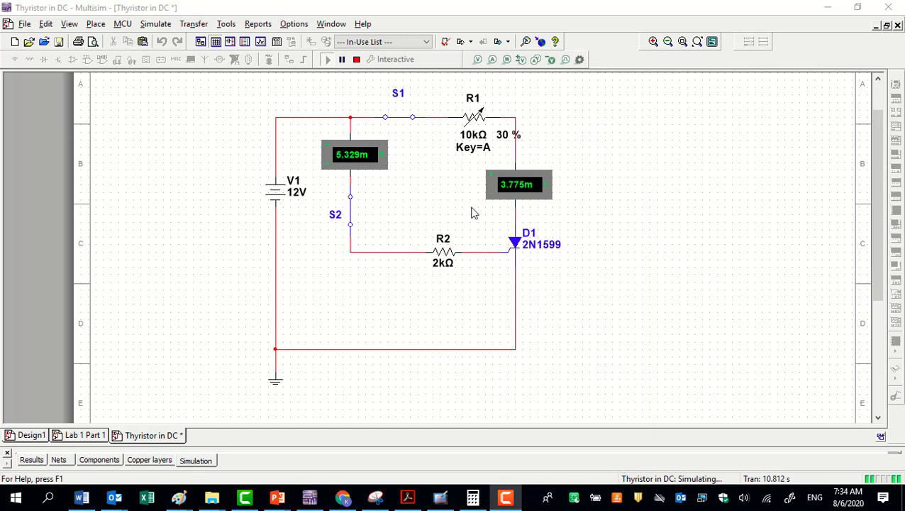
Step: Open S2 and raise R1 from 5% through 13% to 23% until the thyristor switches off
click(351, 210)
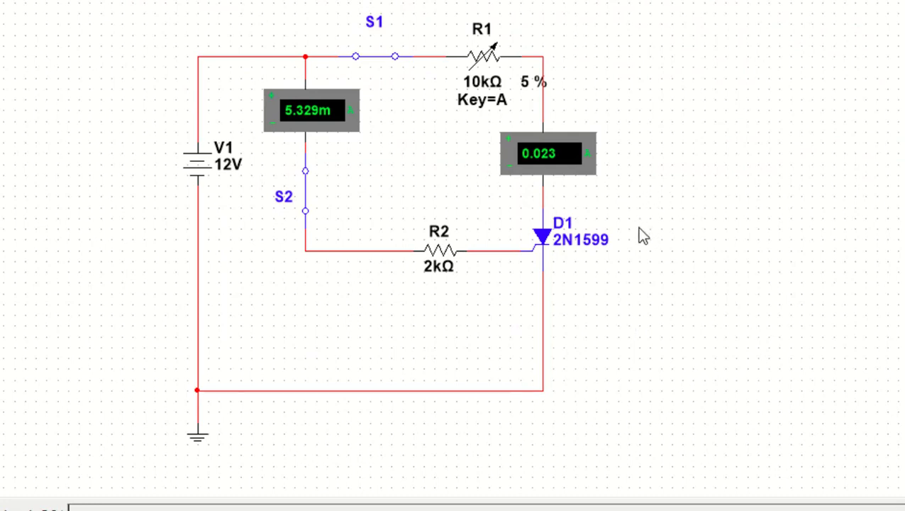
click(309, 200)
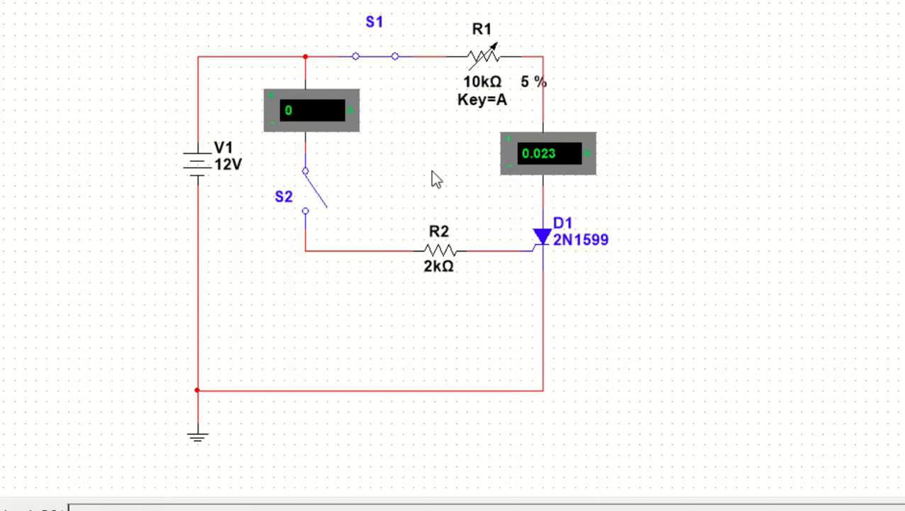
mouse_move(530, 103)
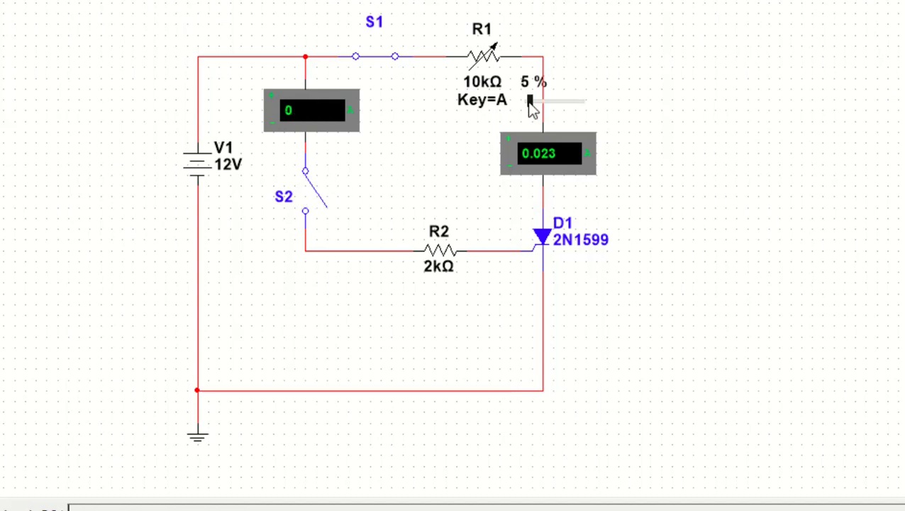
drag(531, 101, 535, 102)
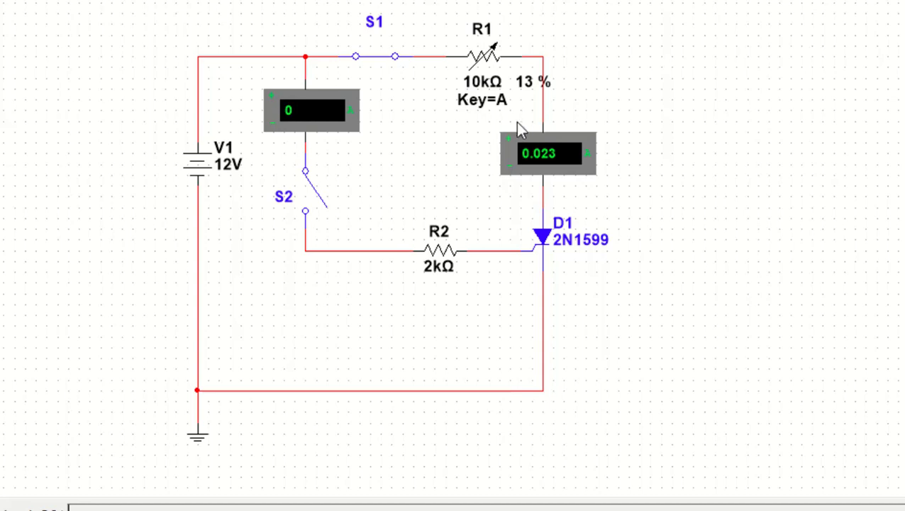
key(a)
key(a)
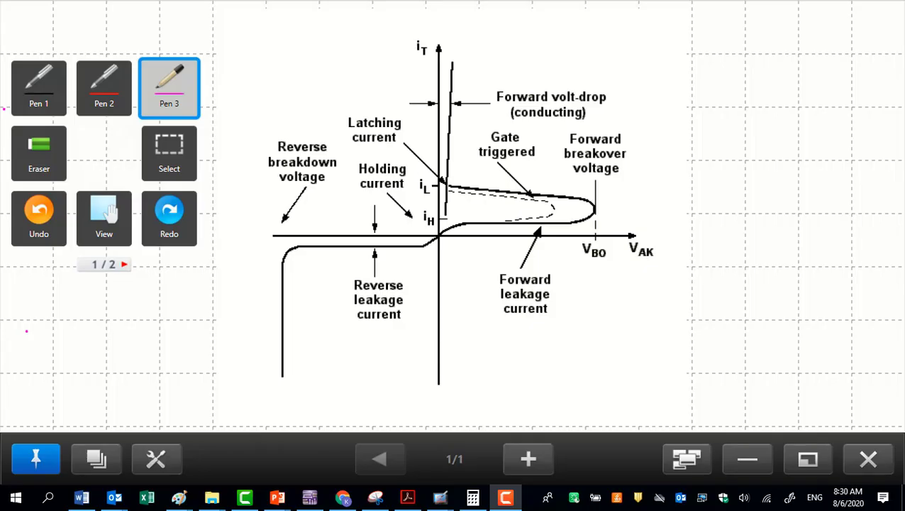
Step: In pink, trace from the origin up the conducting line, arrow down to i_H, and write V_SCR below the origin
drag(427, 244, 445, 228)
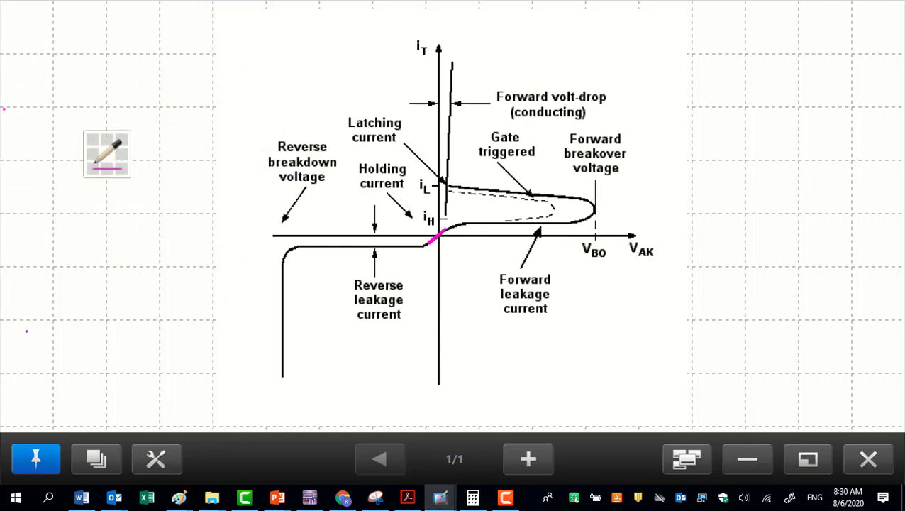
drag(452, 62, 445, 215)
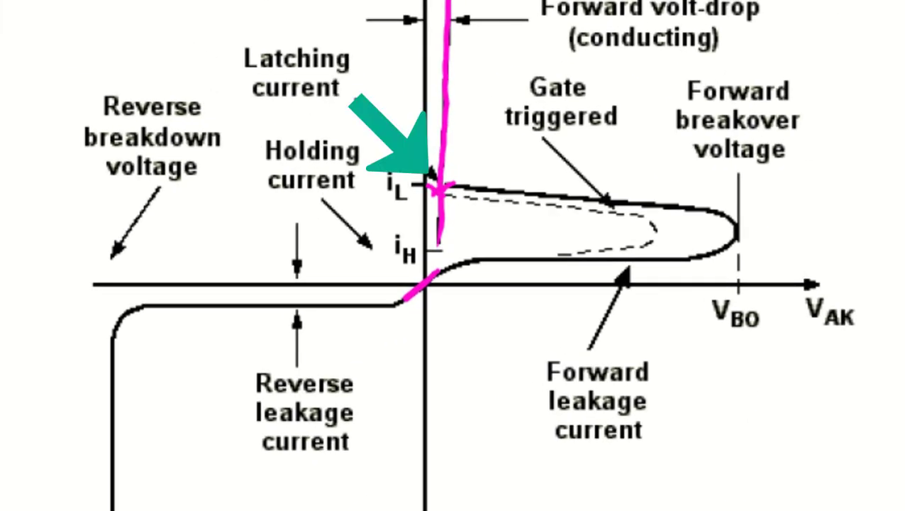
drag(439, 239, 435, 250)
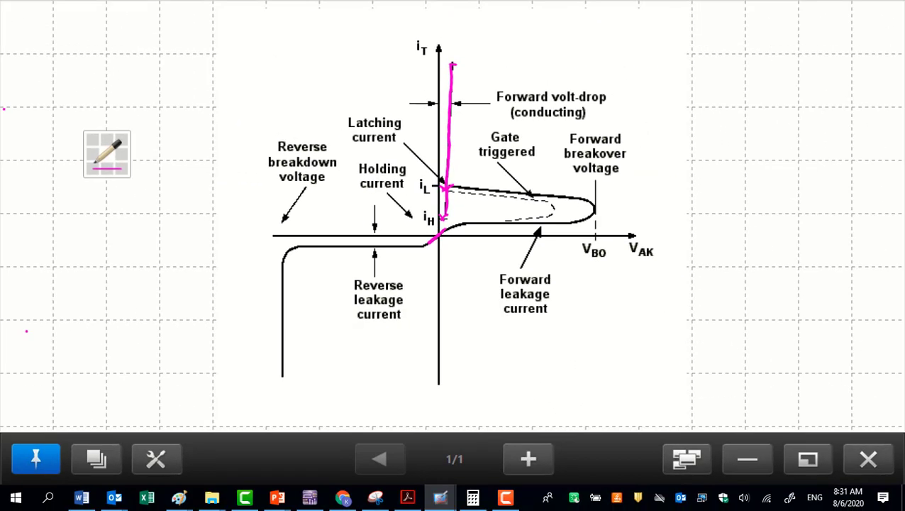
drag(453, 235, 459, 257)
drag(466, 259, 463, 269)
drag(473, 259, 471, 269)
drag(474, 269, 478, 267)
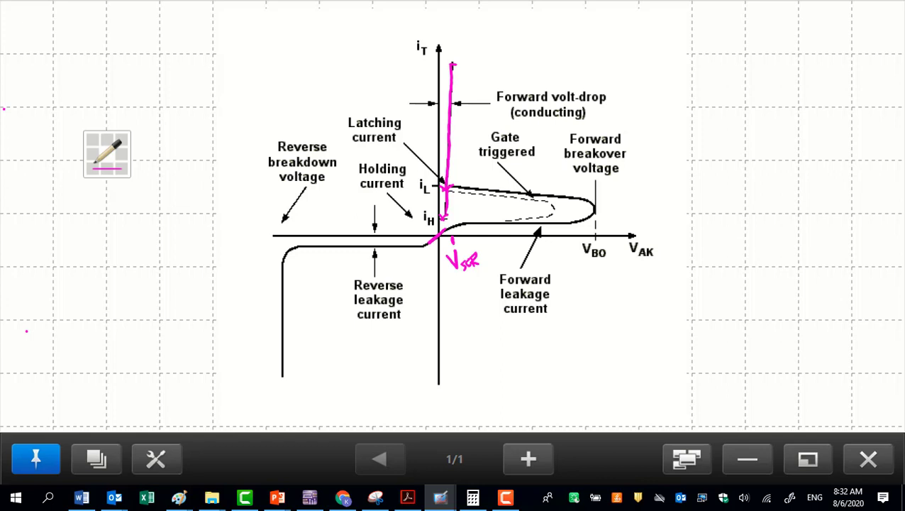